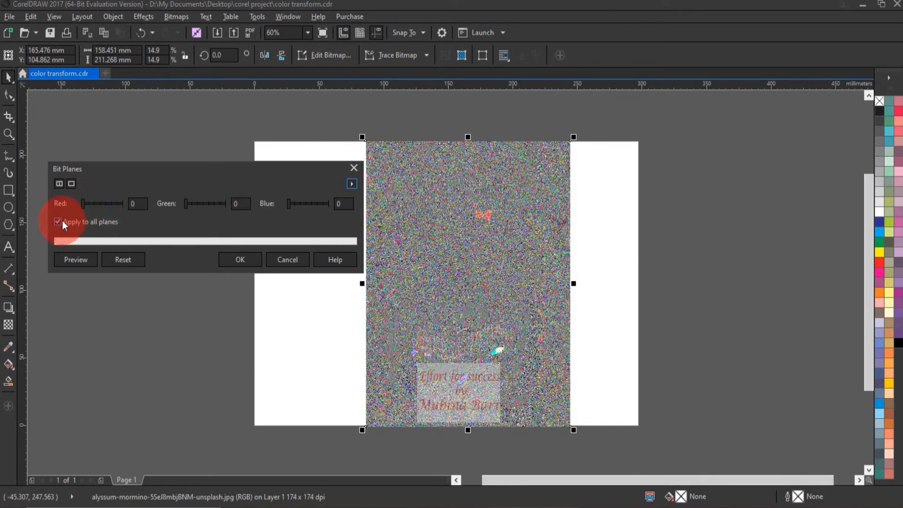
Try the Bit Planes effect with all colour planes linked at values 3, 5 and 7.
left_click(98, 204)
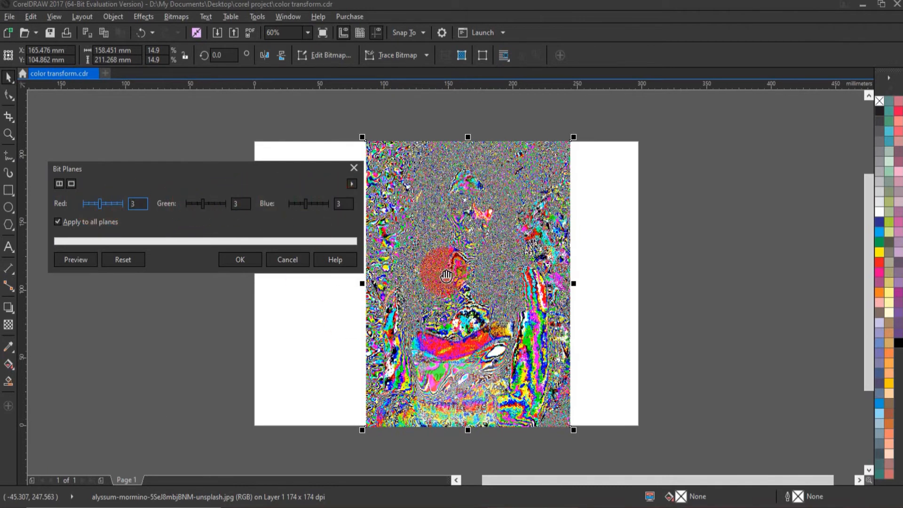
left_click(113, 203)
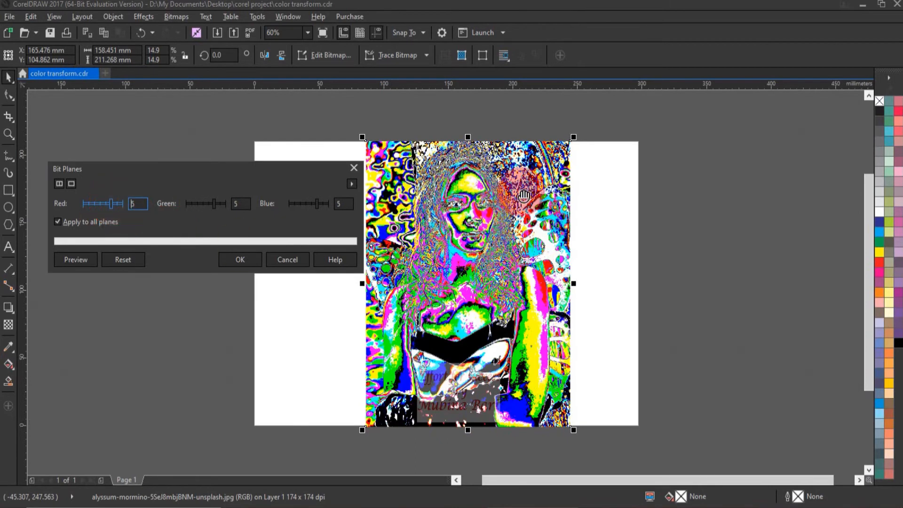
left_click(122, 202)
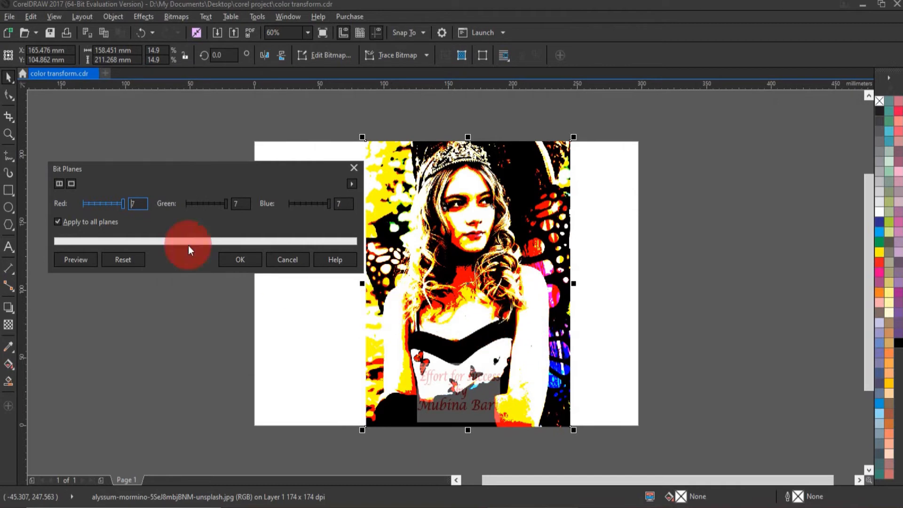
Unlink the bit planes and try separate values, with Blue at 5 and Green at 5 and 6.
left_click(56, 221)
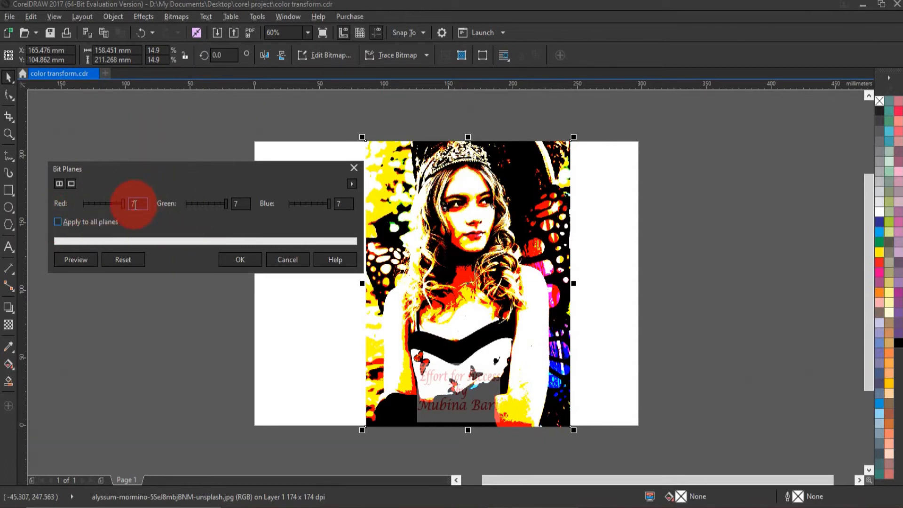
left_click(217, 204)
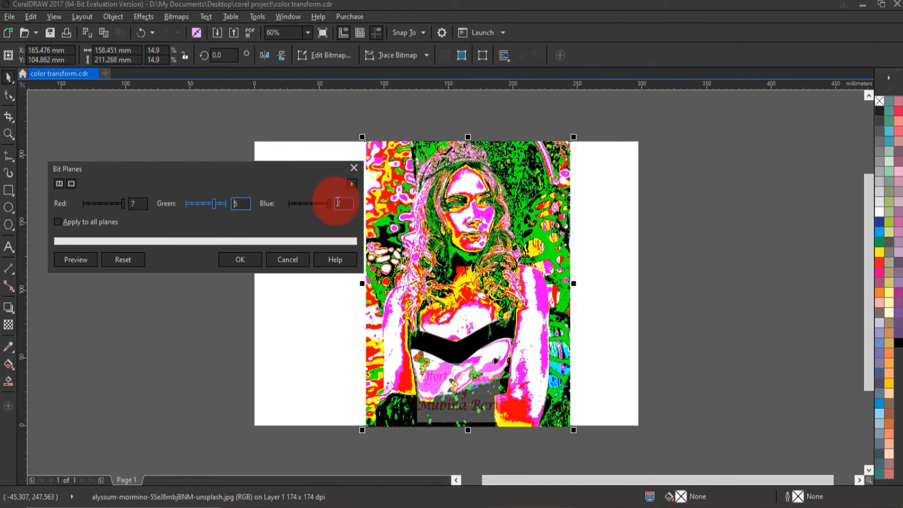
left_click(320, 202)
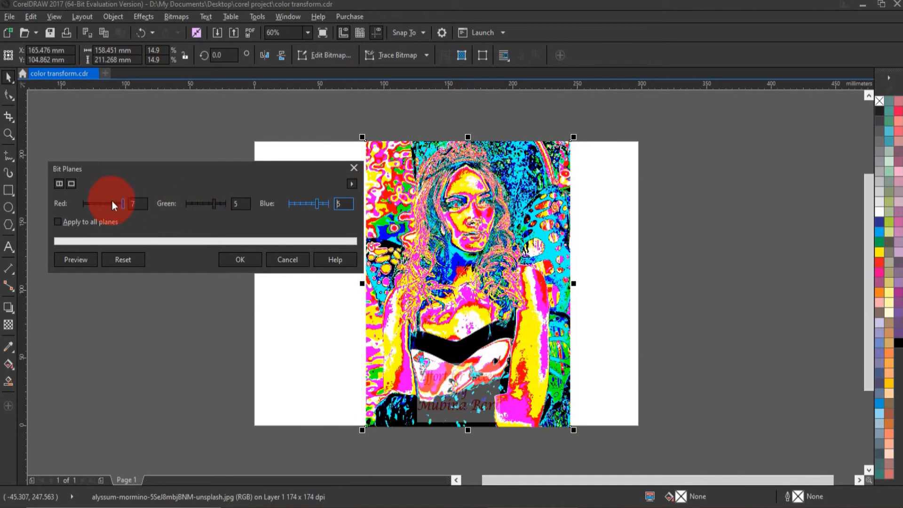
left_click(222, 204)
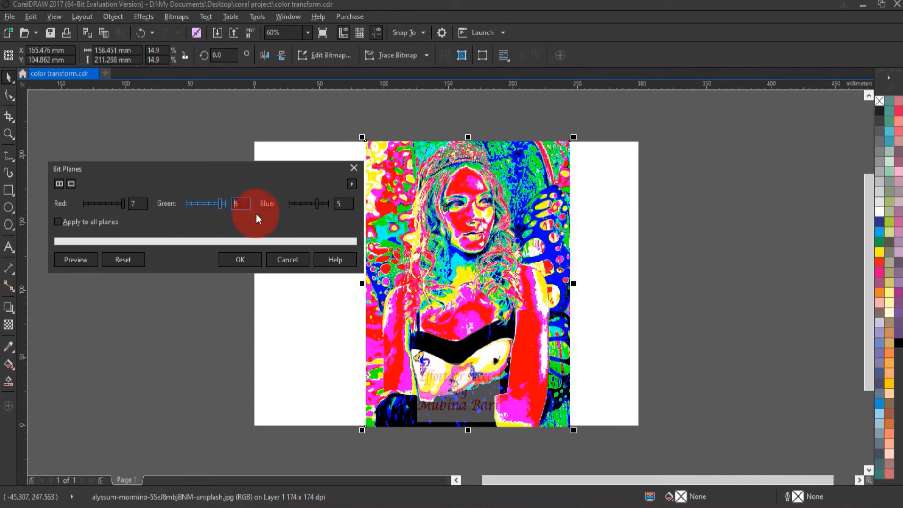
Try Bit Planes values of Red 3, Green 7 and Blue 7, and dismiss the effect without applying it.
left_click(103, 204)
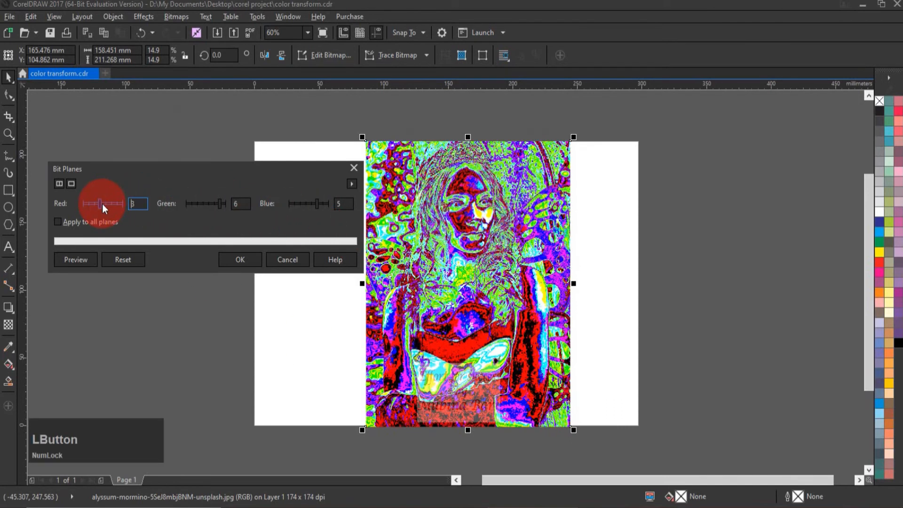
left_click(227, 205)
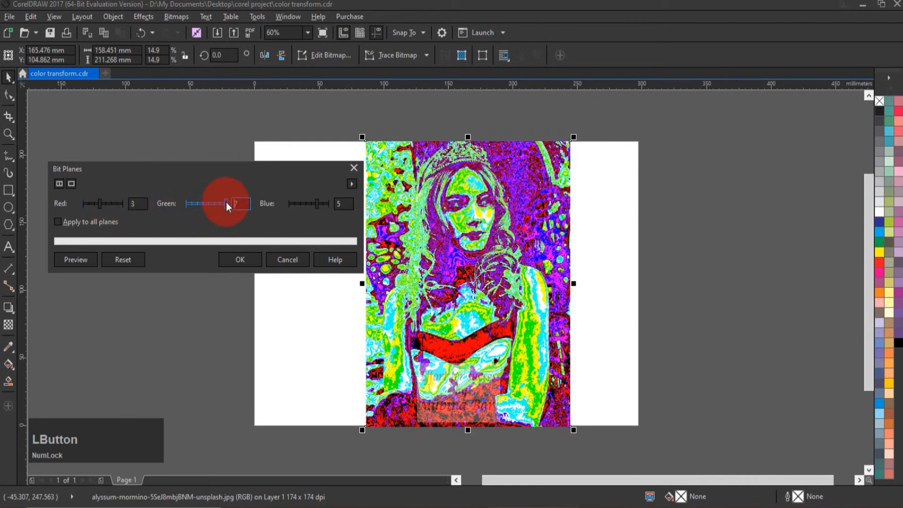
left_click(328, 206)
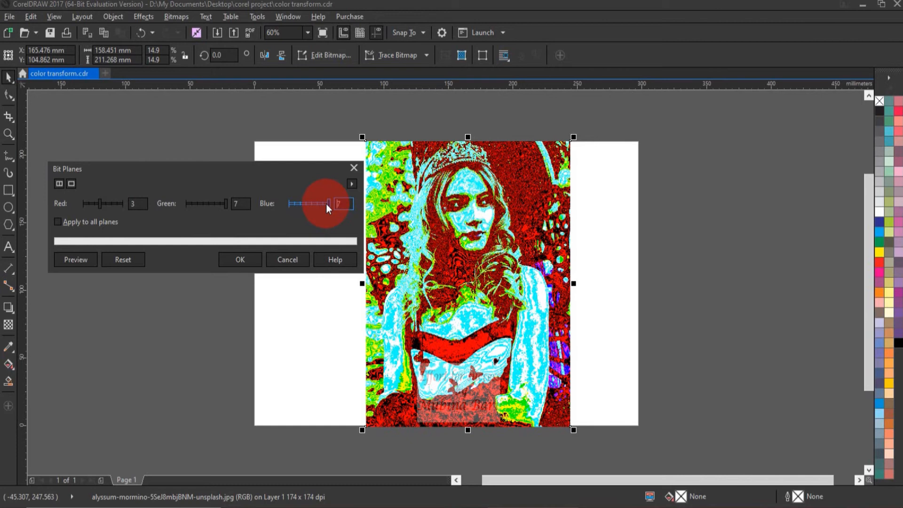
left_click(241, 266)
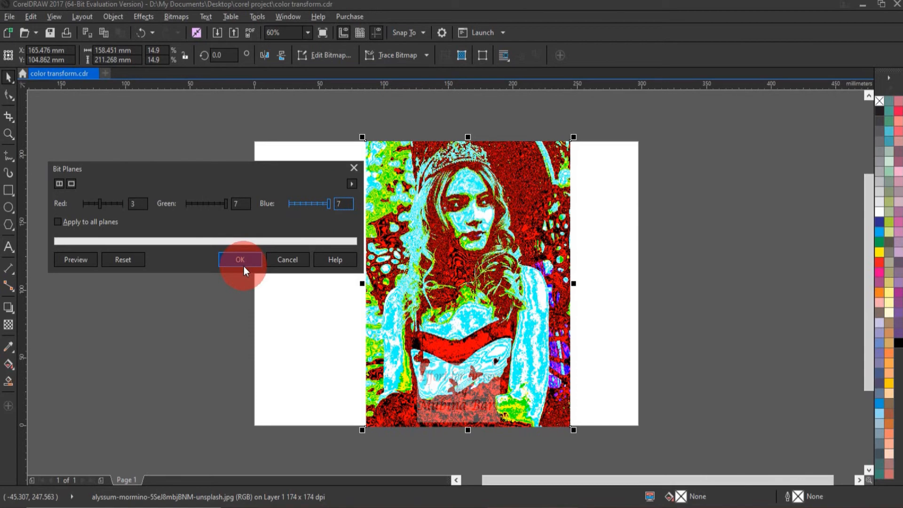
left_click(289, 260)
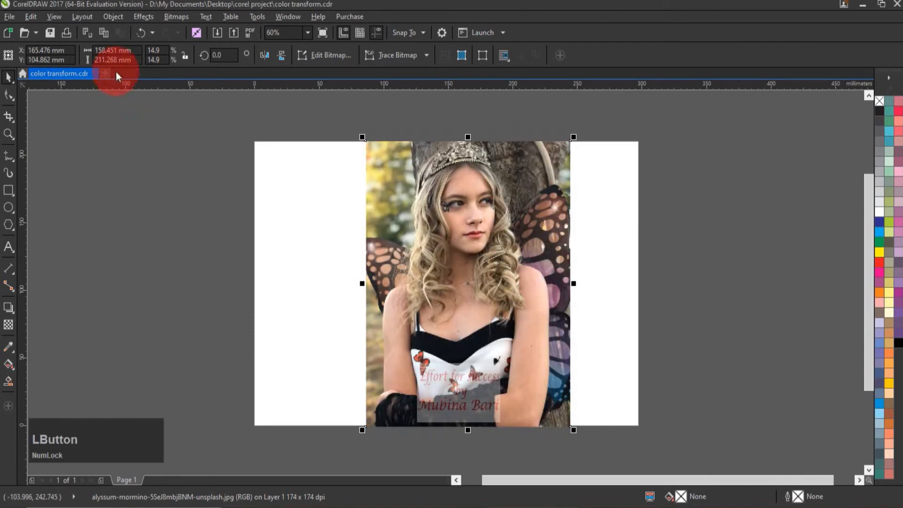
Open the Halftone colour transform for the photo and try maximum dot radii of 7, 9, 4 and 6.
left_click(175, 16)
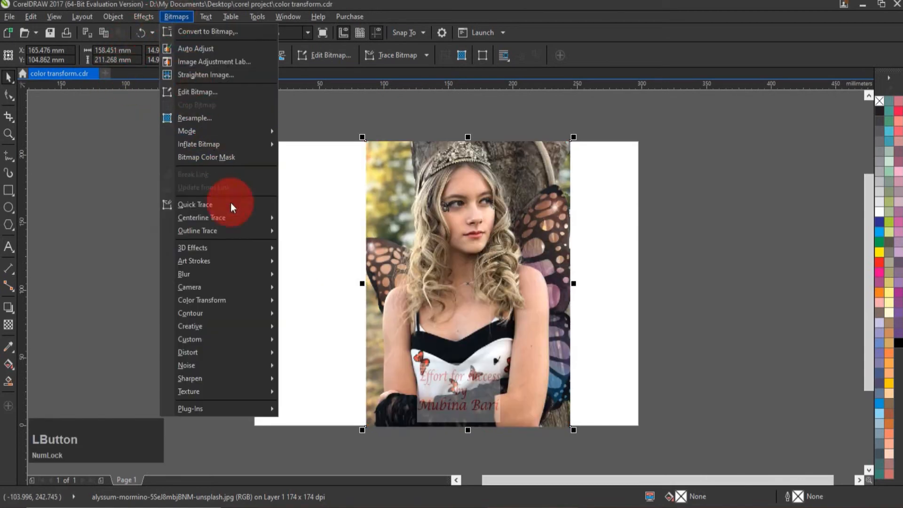
left_click(213, 301)
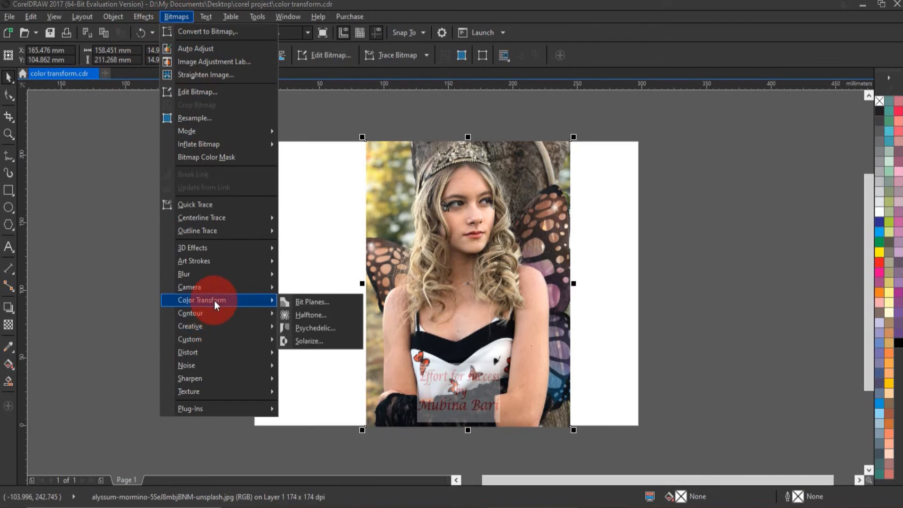
left_click(308, 314)
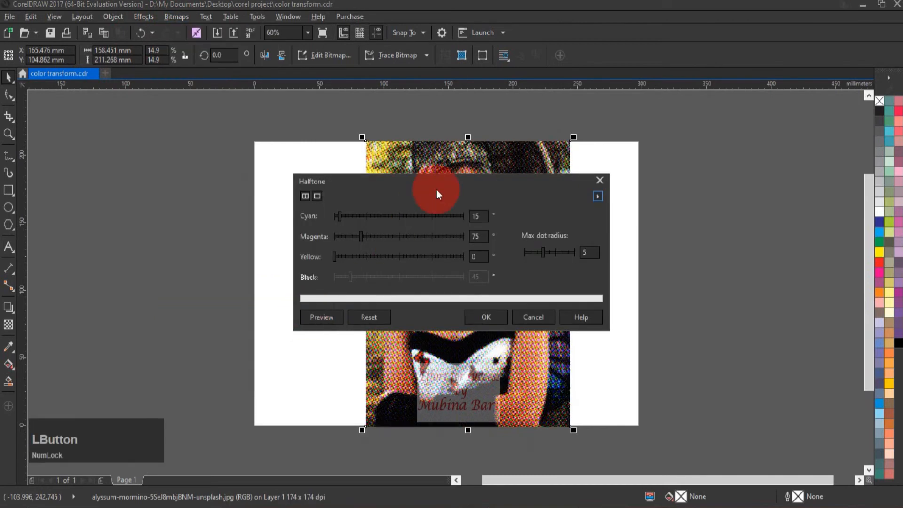
left_click_drag(437, 190, 182, 172)
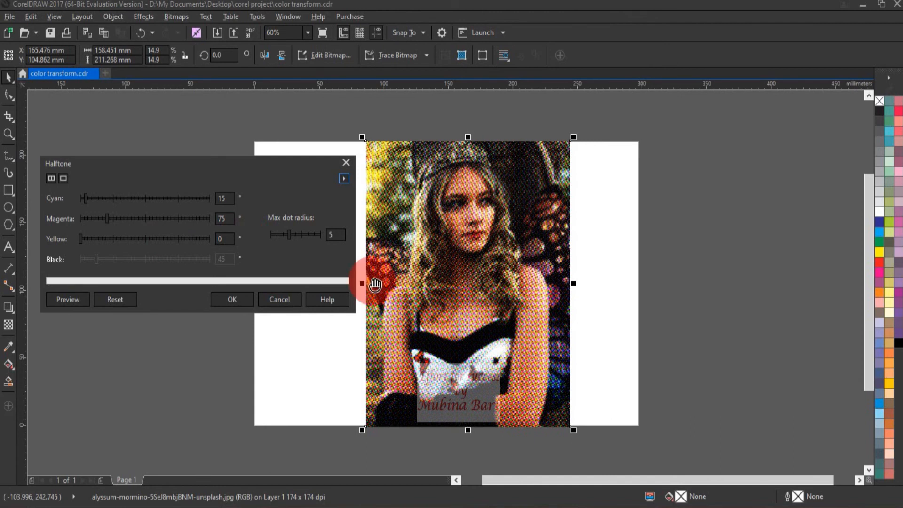
left_click(303, 235)
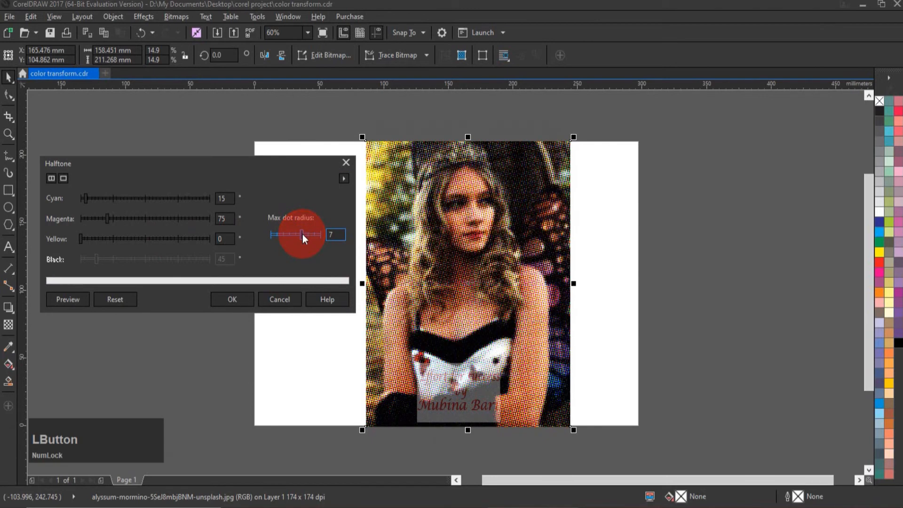
left_click(314, 235)
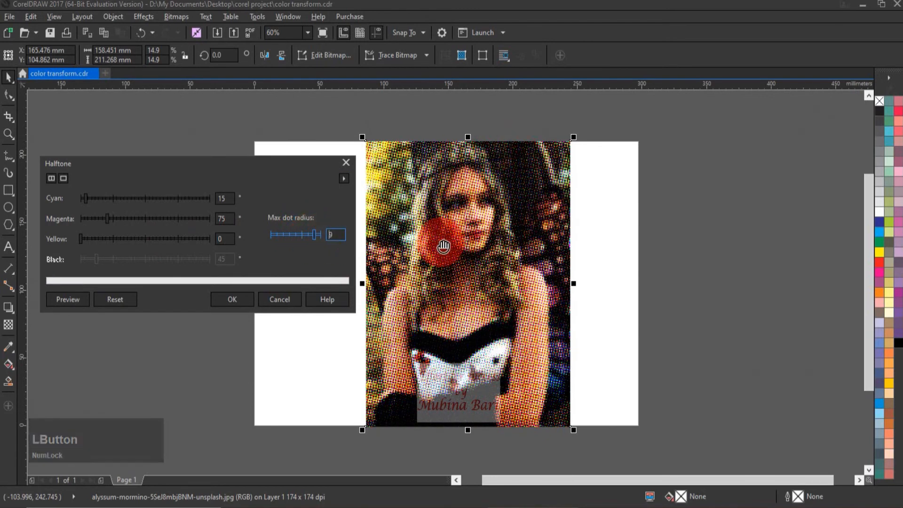
left_click(284, 234)
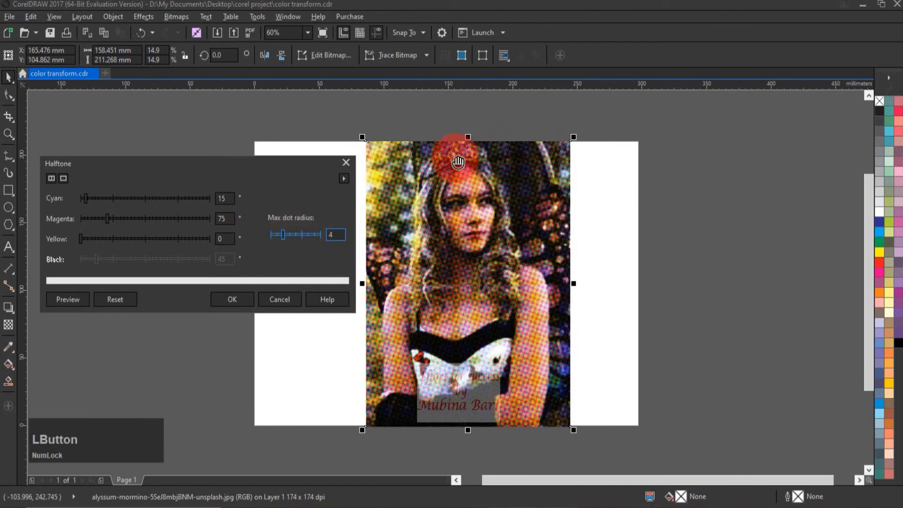
left_click(299, 233)
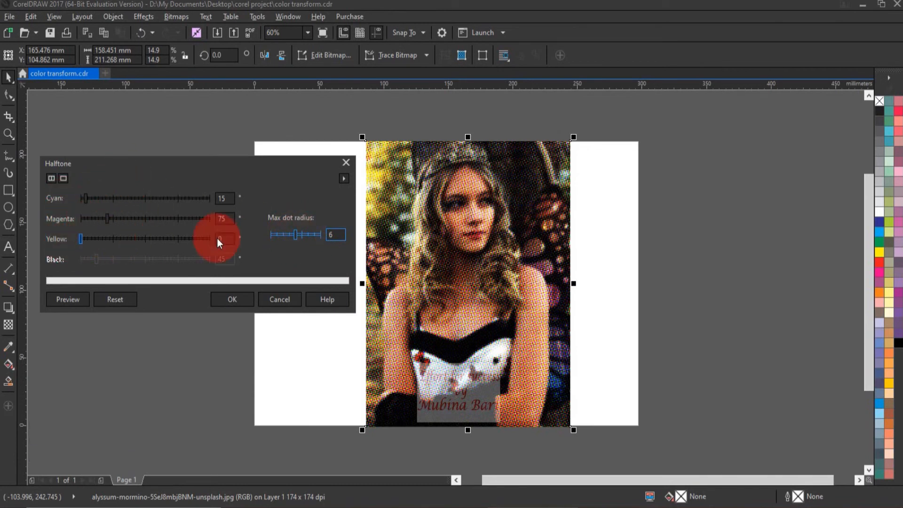
Try a halftone Cyan angle of 119 and 185 degrees and a Magenta angle of 187 degrees.
left_click(123, 199)
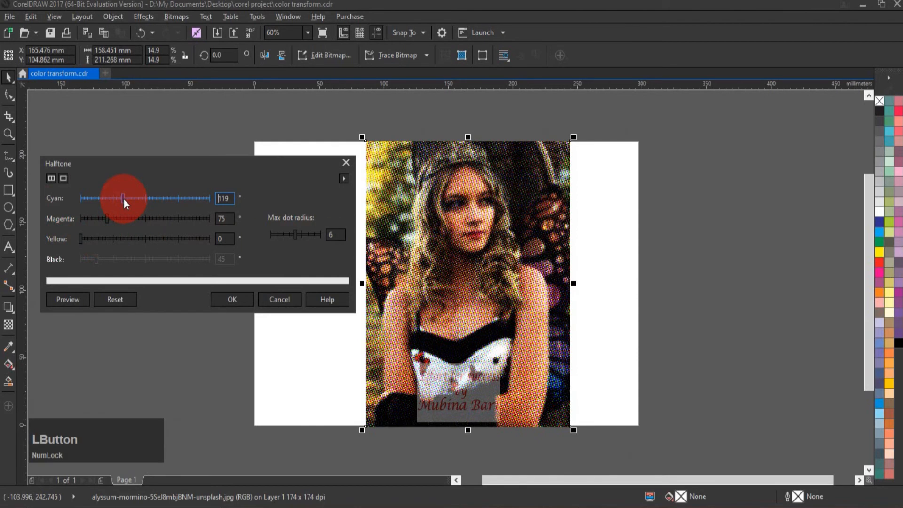
left_click_drag(123, 199, 147, 197)
left_click_drag(541, 264, 398, 268)
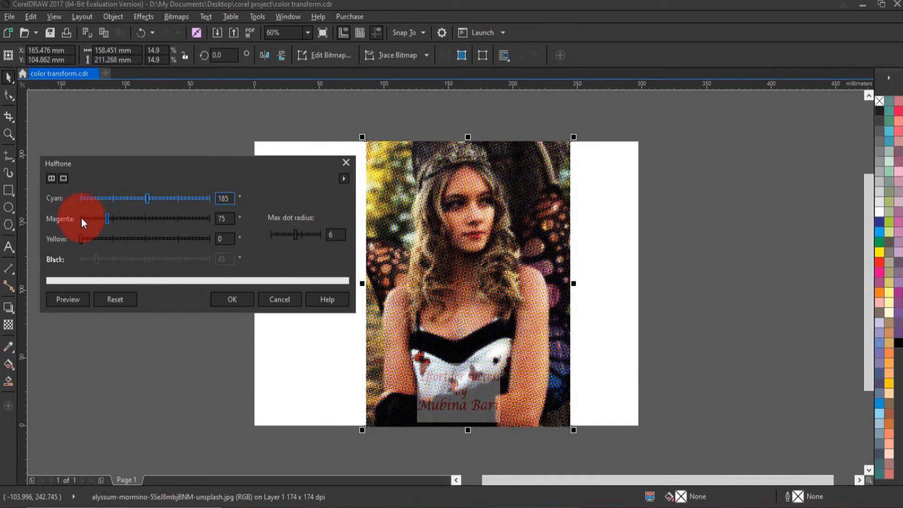
left_click(148, 222)
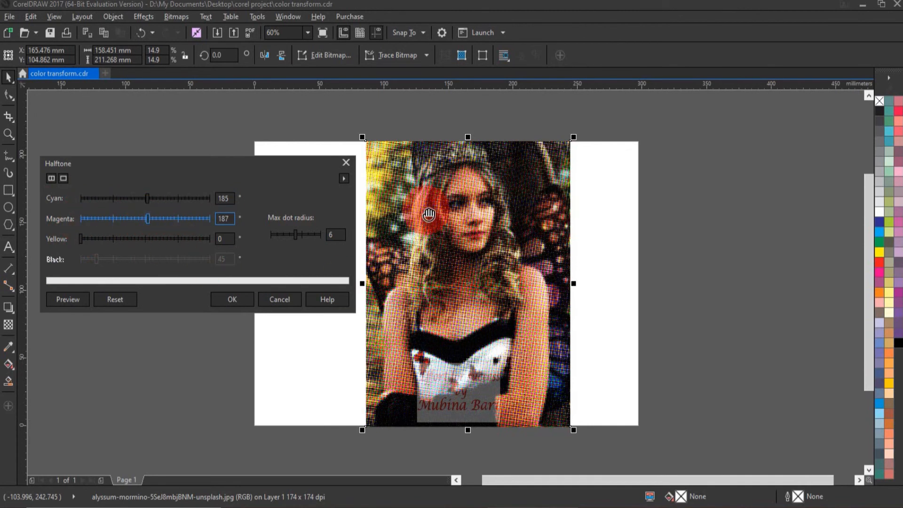
Try halftone Yellow angles of 227, 0 and 177 degrees, and dismiss the effect without applying it.
left_click(163, 238)
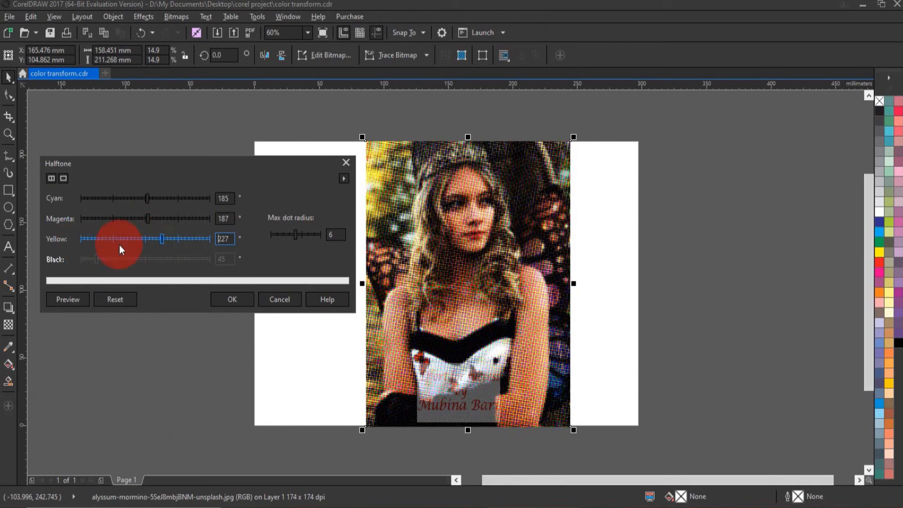
left_click(80, 238)
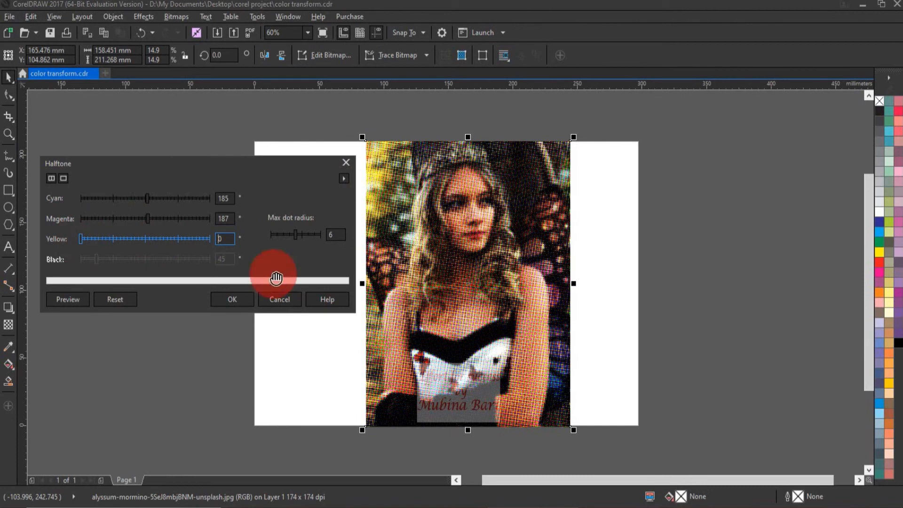
left_click(145, 240)
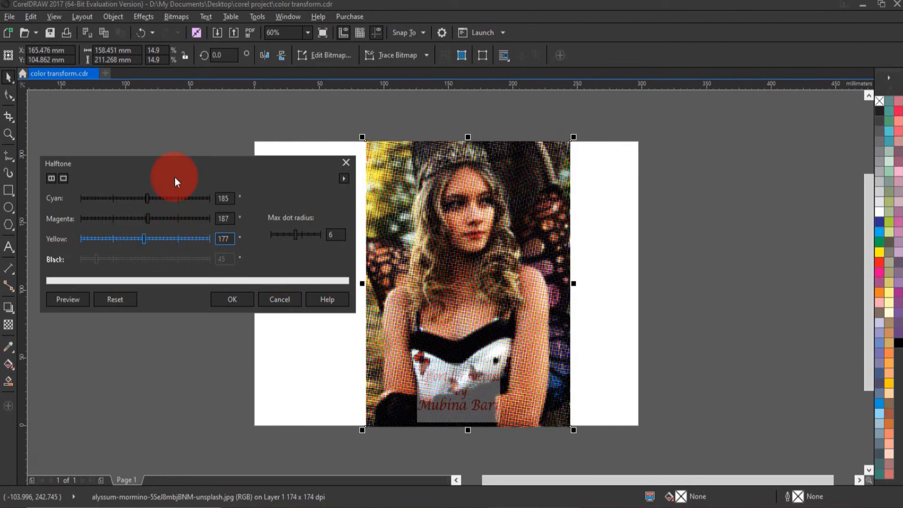
left_click(140, 240)
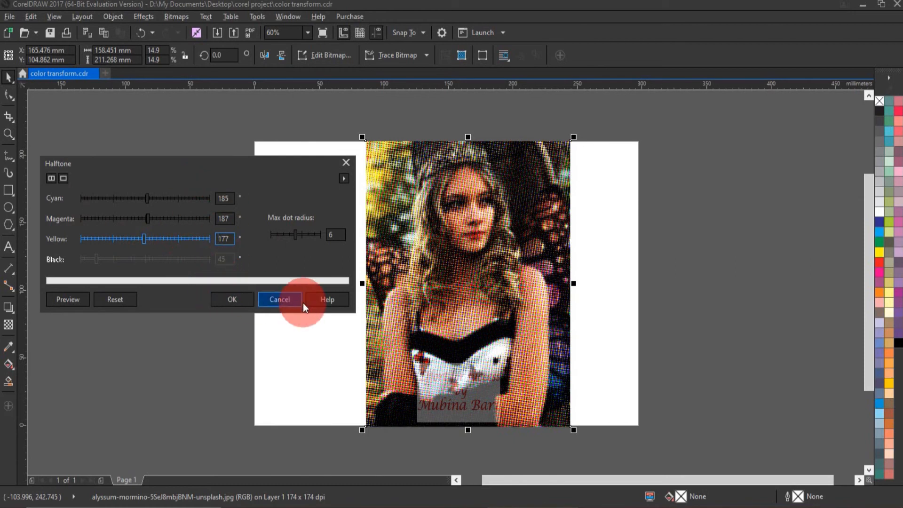
left_click(279, 300)
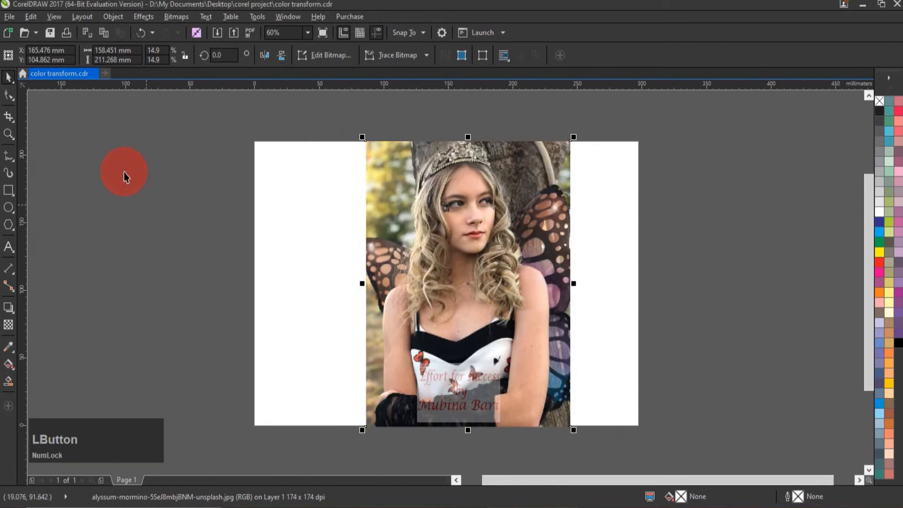
Open the Psychedelic colour transform for the photo, move its dialog clear of the image and set the level to 167.
left_click(171, 18)
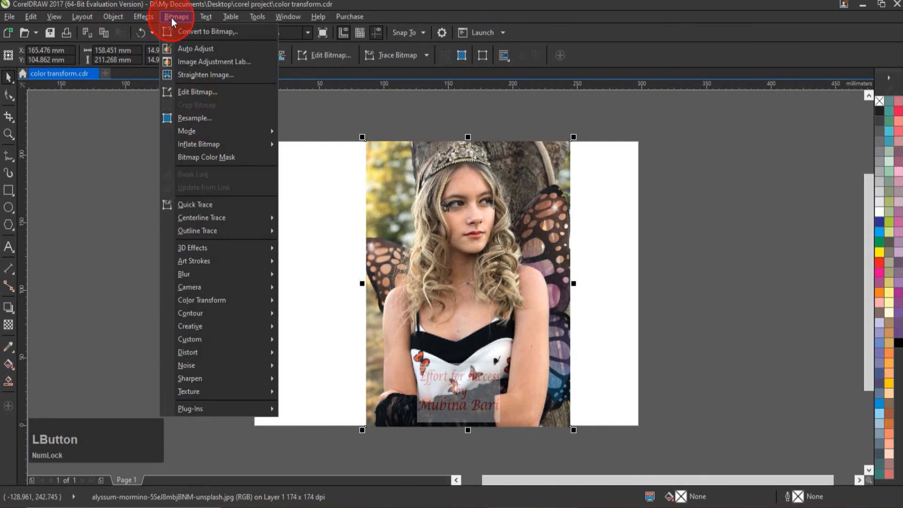
mouse_move(221, 315)
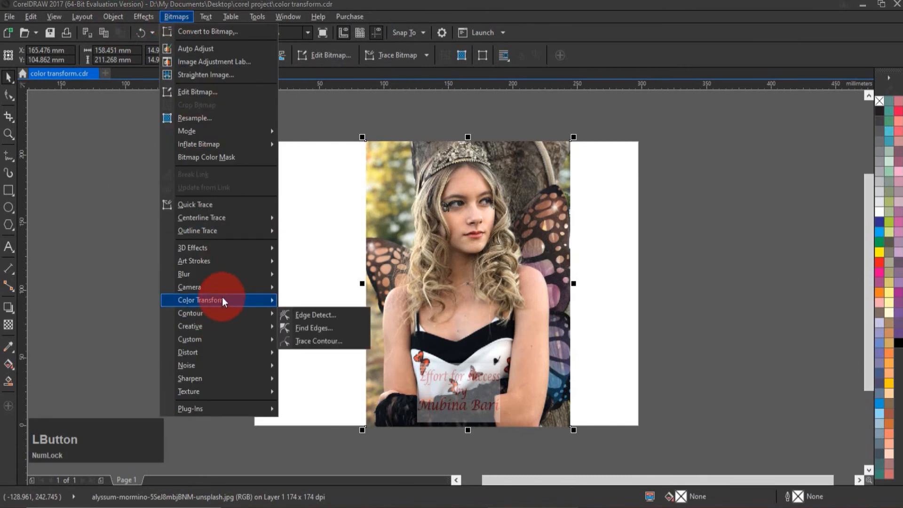
mouse_move(222, 297)
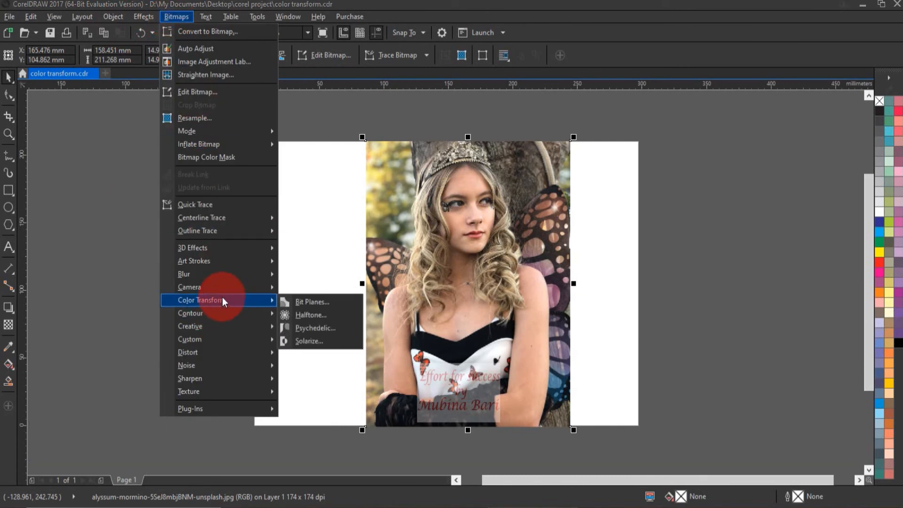
left_click(315, 329)
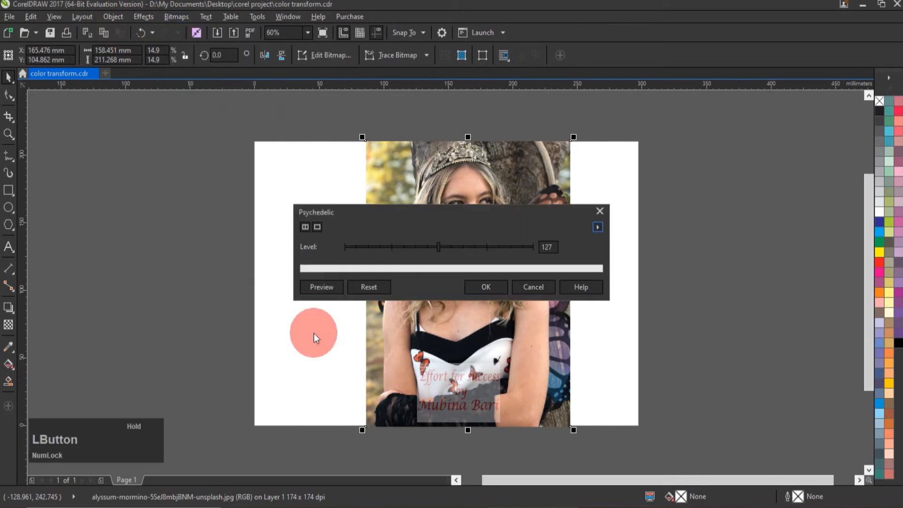
left_click_drag(490, 219, 245, 186)
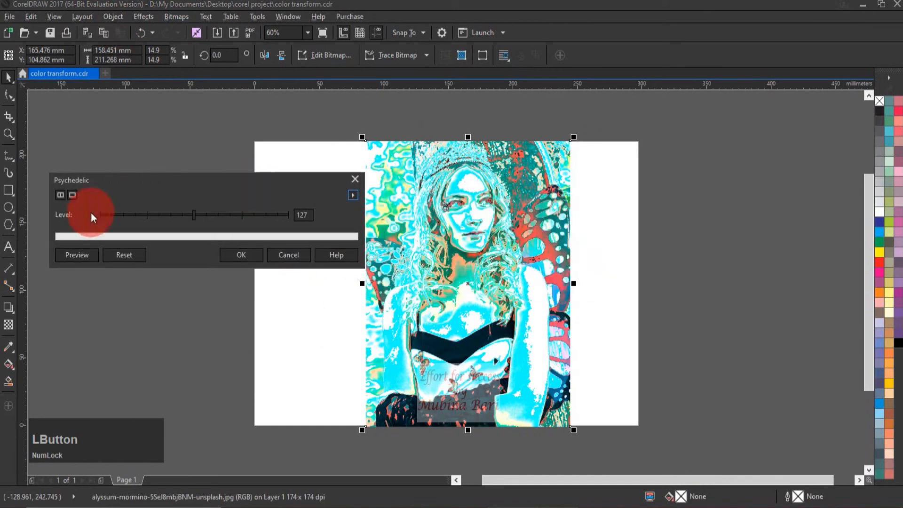
left_click(224, 214)
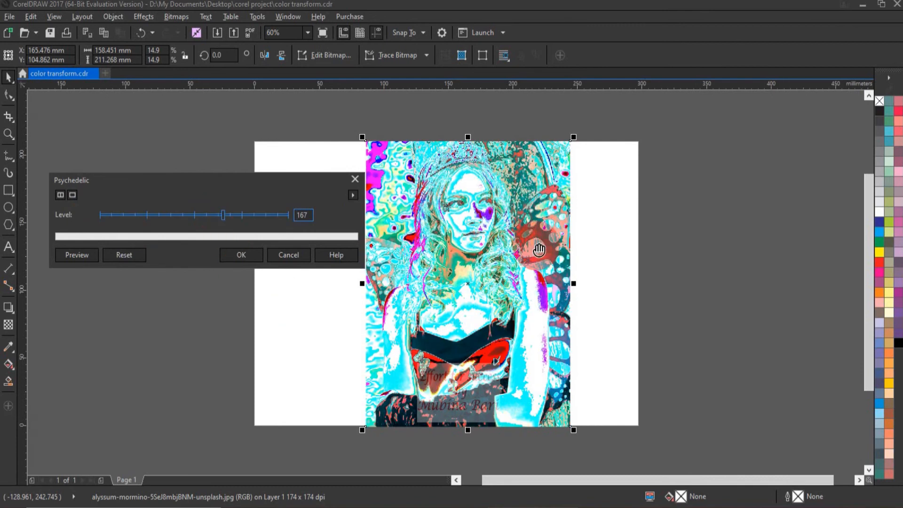
left_click(281, 237)
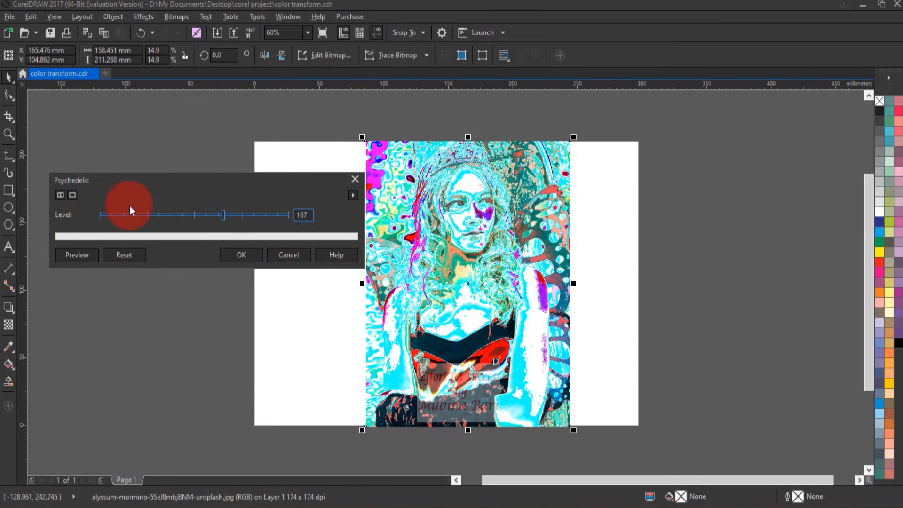
Try Psychedelic levels of 50, 4, 16, 74 and 90 on the photo.
left_click(137, 216)
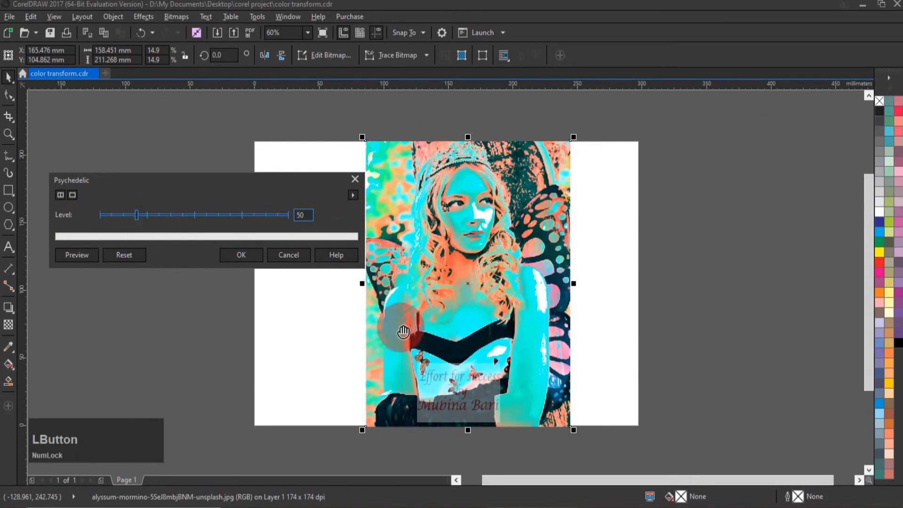
left_click(103, 214)
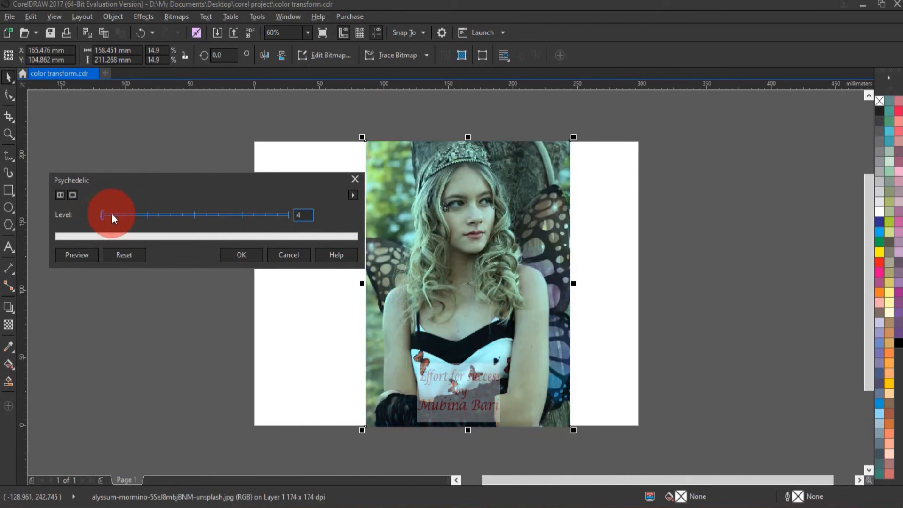
left_click(112, 213)
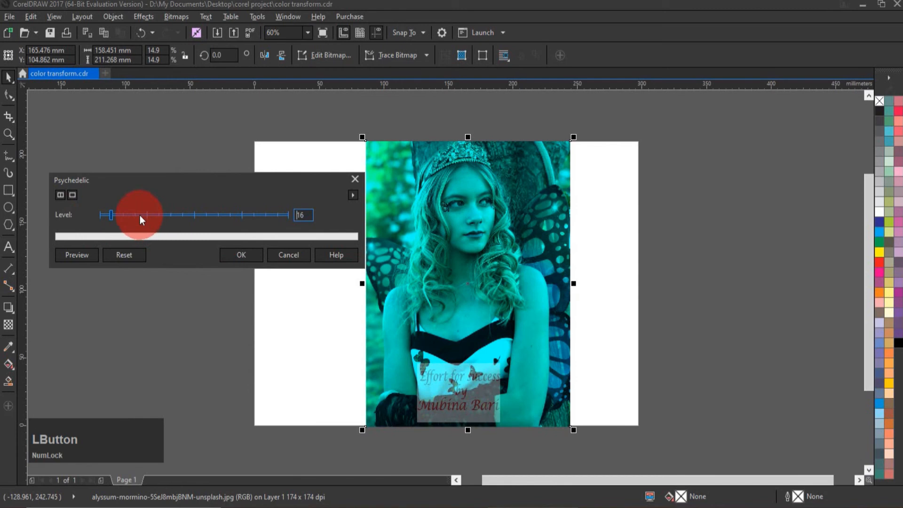
left_click(140, 215)
left_click(154, 215)
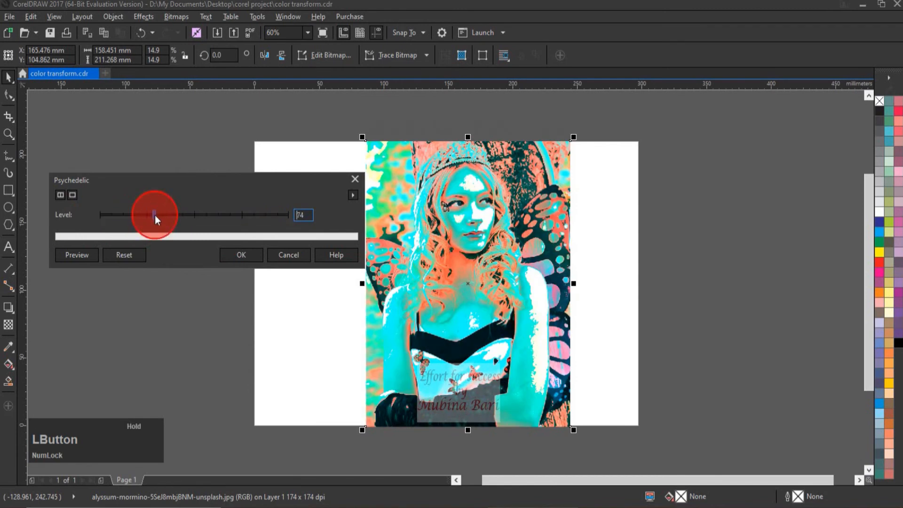
left_click(166, 216)
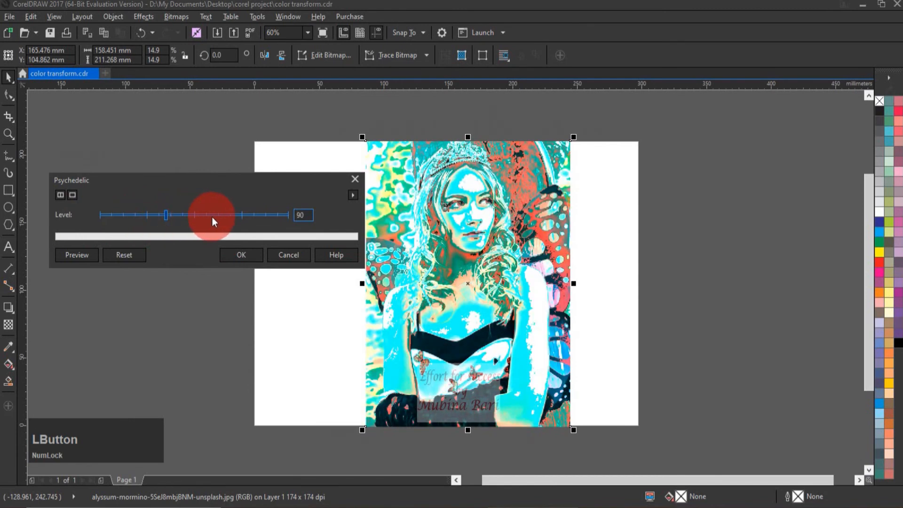
Try higher Psychedelic levels up to 243, try 11, 18 and 7, and dismiss the effect without applying it.
left_click(213, 216)
left_click(245, 216)
left_click(280, 215)
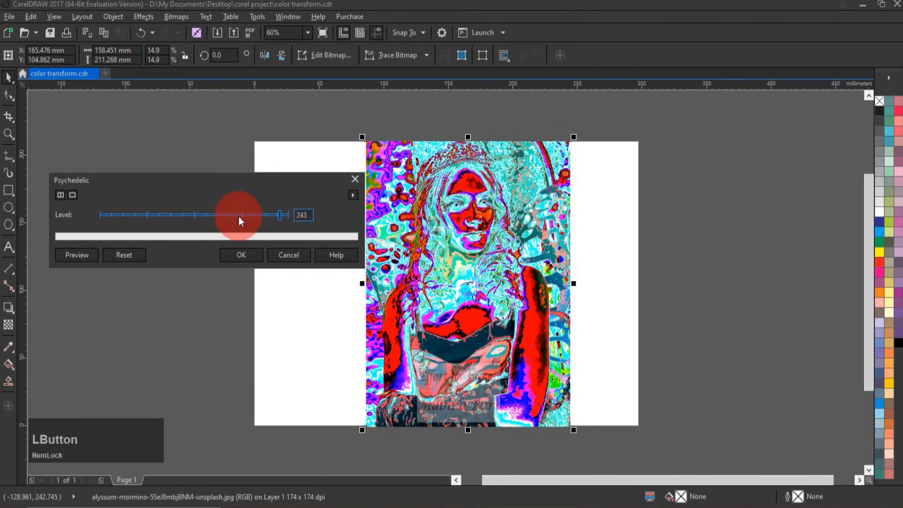
left_click(109, 214)
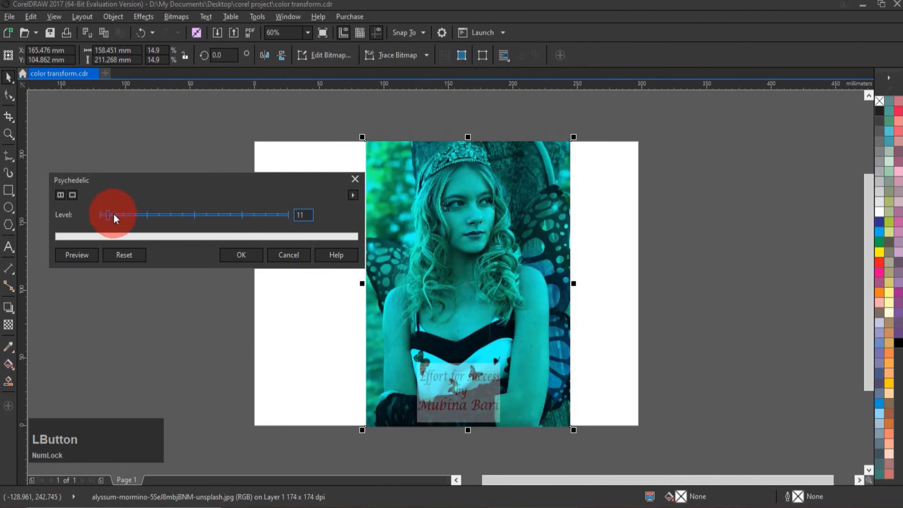
left_click(113, 215)
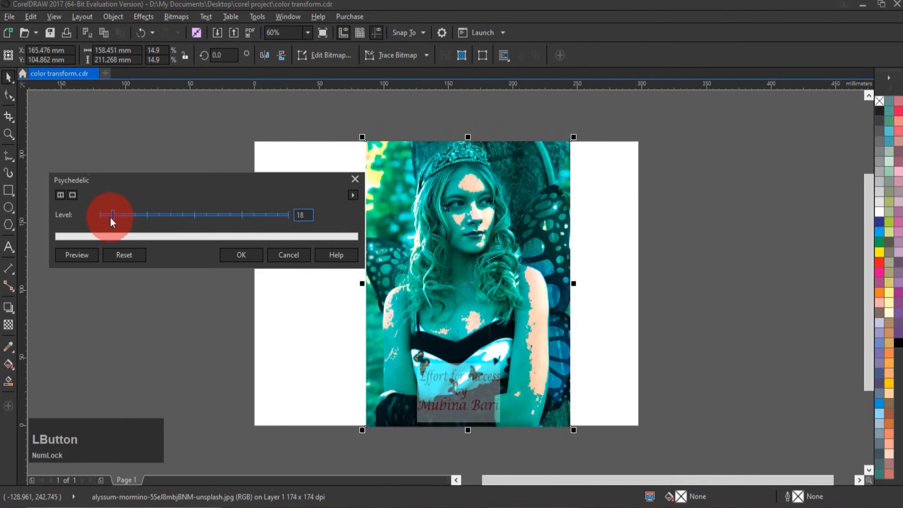
left_click(105, 215)
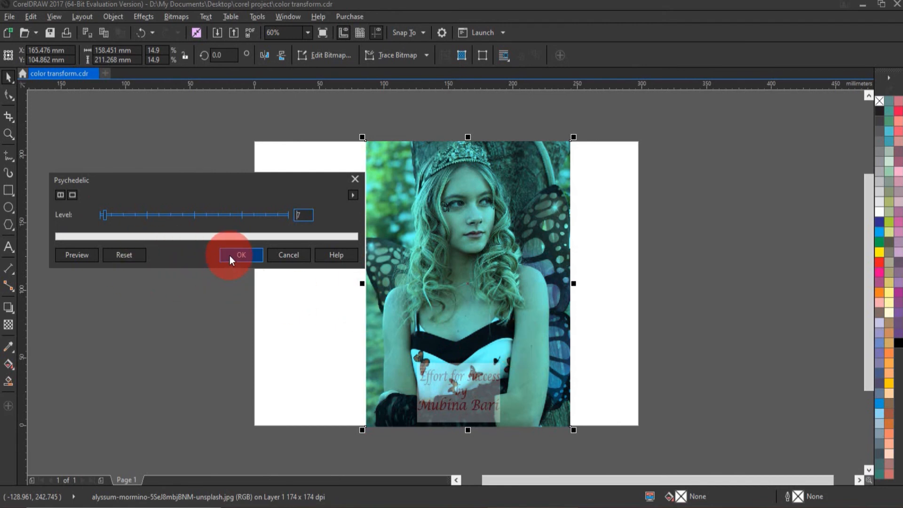
left_click(278, 255)
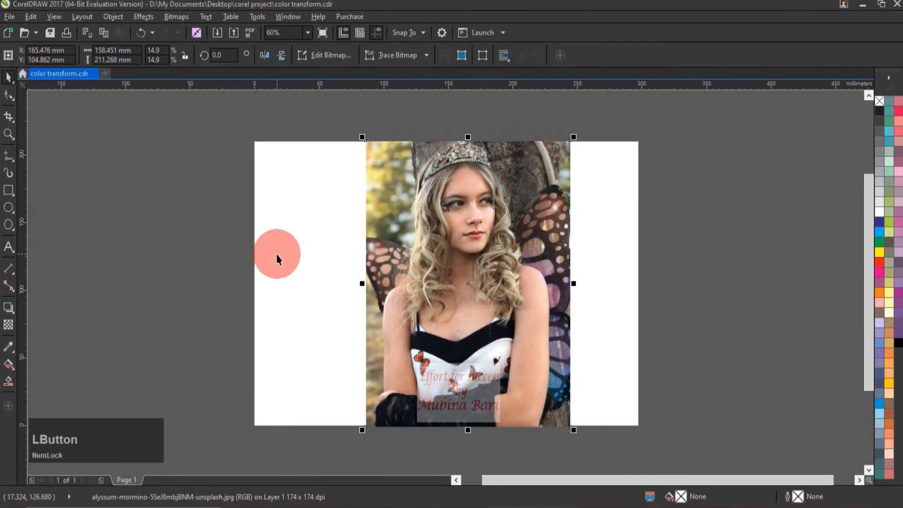
Open the Solarize colour transform for the photo, move its dialog clear of the image and try levels of 195 and 117.
left_click(175, 17)
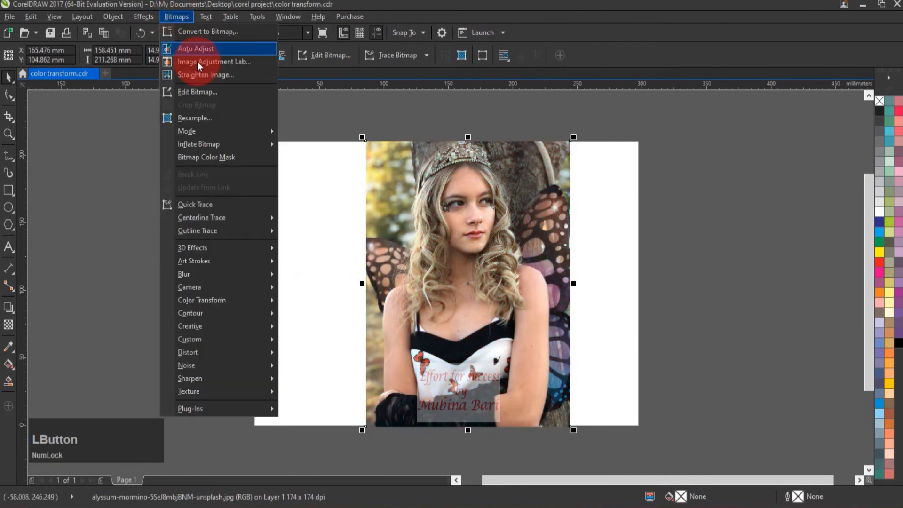
mouse_move(216, 305)
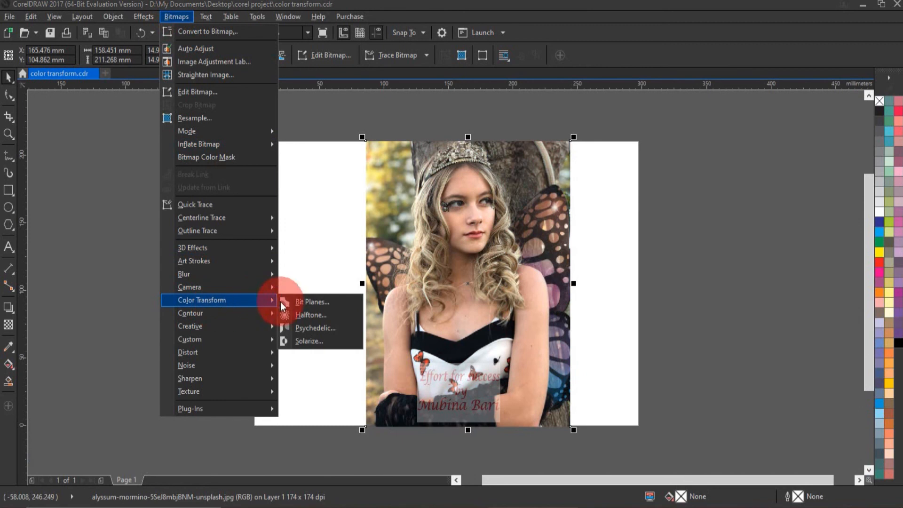
left_click(316, 343)
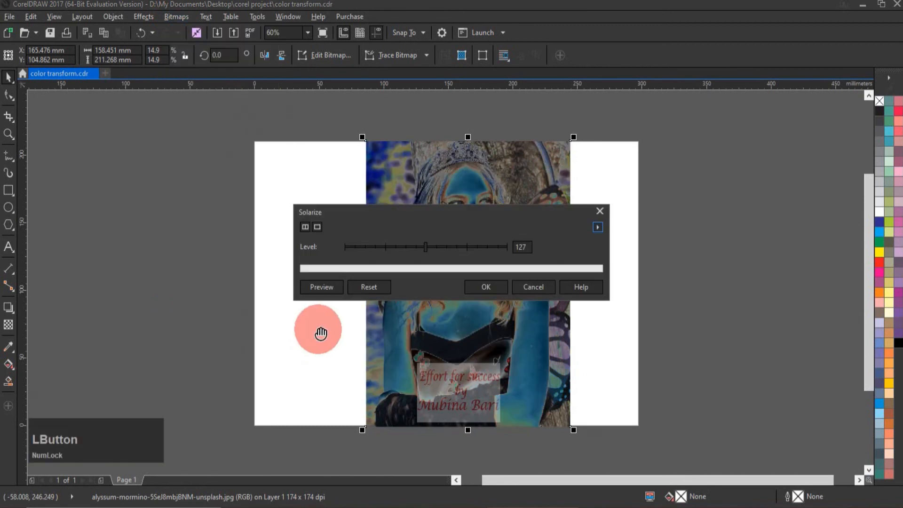
left_click_drag(434, 214, 165, 182)
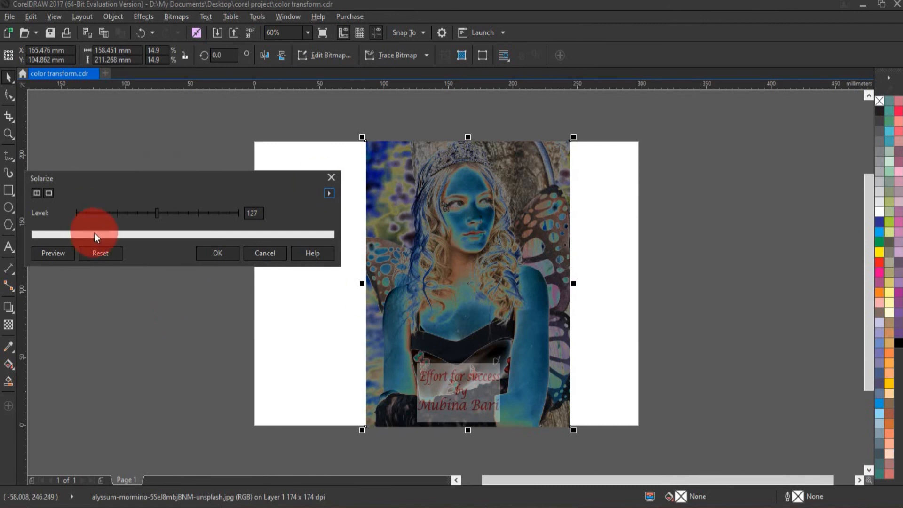
left_click(202, 212)
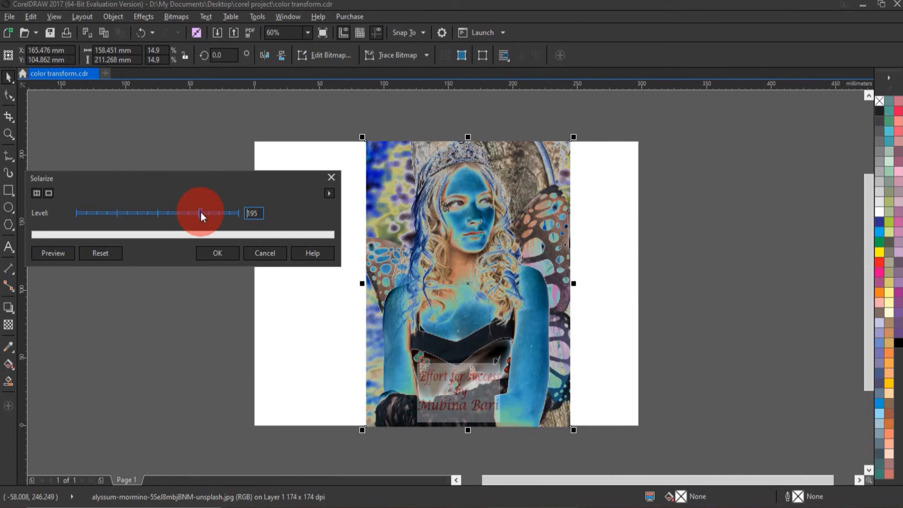
left_click(150, 213)
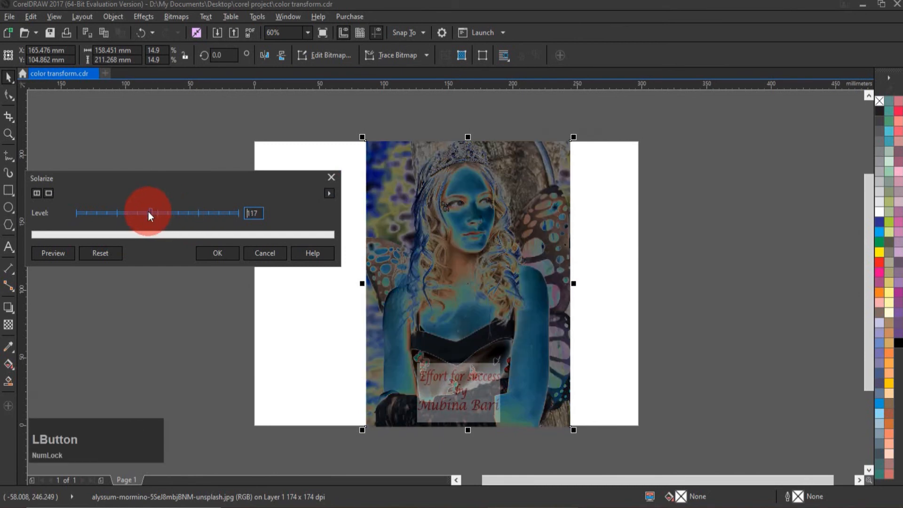
Try Solarize levels of 10, 67 and 249, and dismiss the effect without applying it.
left_click_drag(103, 213, 83, 210)
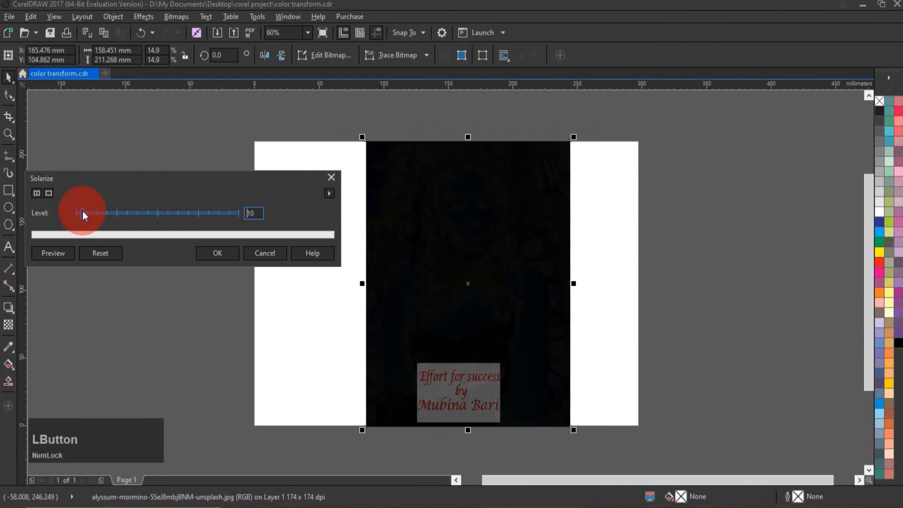
left_click(119, 213)
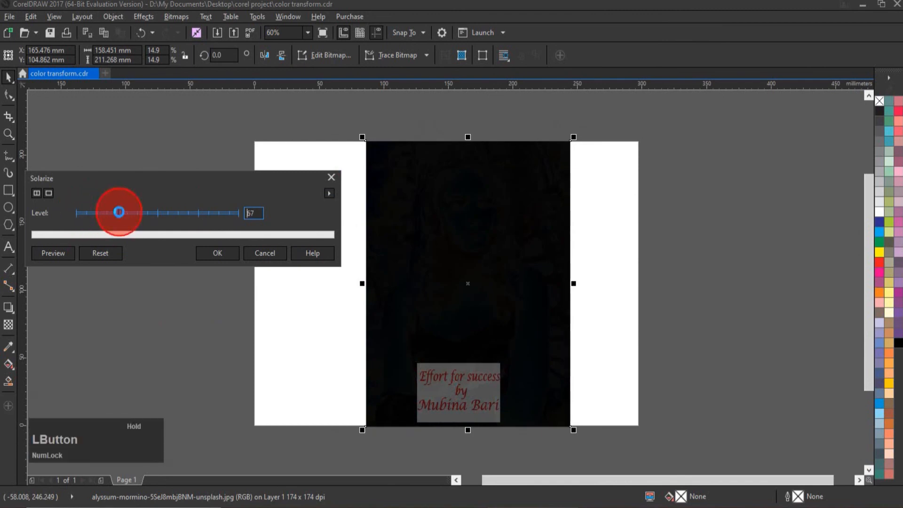
left_click_drag(152, 215, 235, 212)
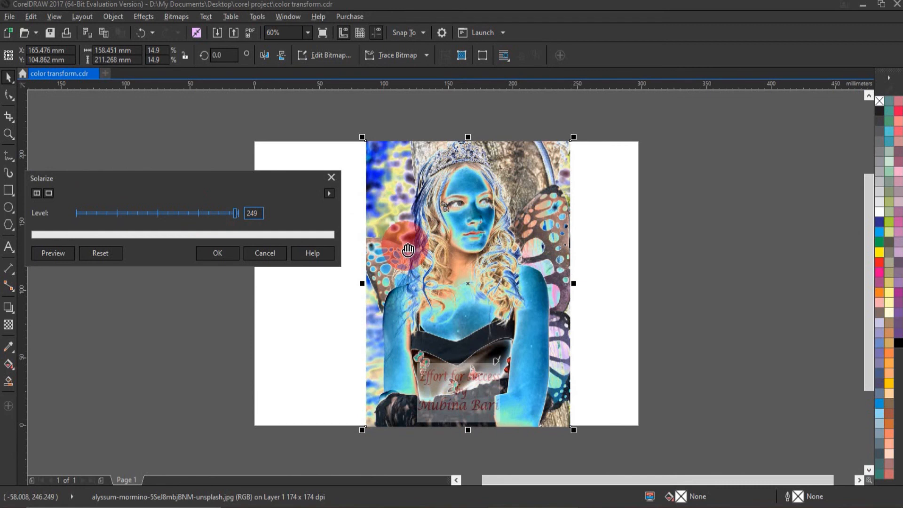
left_click(263, 254)
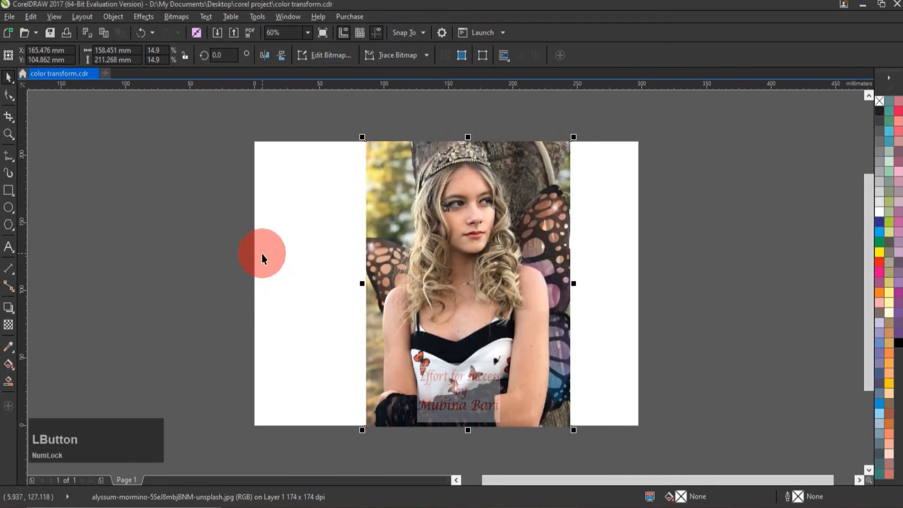